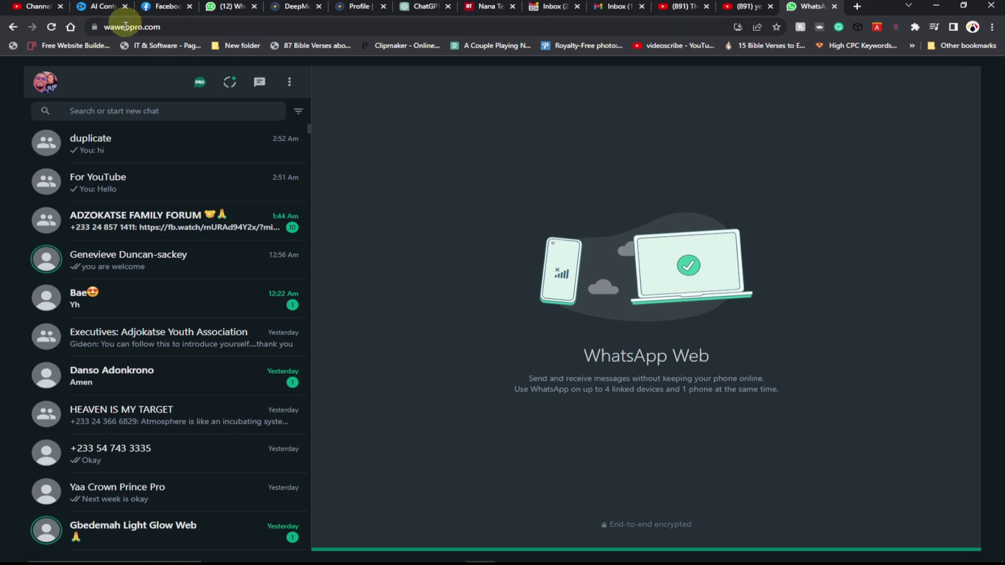
Step: Highlight the wawebpro.com site address in the browser, then deselect it
{"action": "left_click", "coordinate": [106, 27]}
{"action": "left_click_drag", "start_coordinate": [106, 26], "coordinate": [168, 18]}
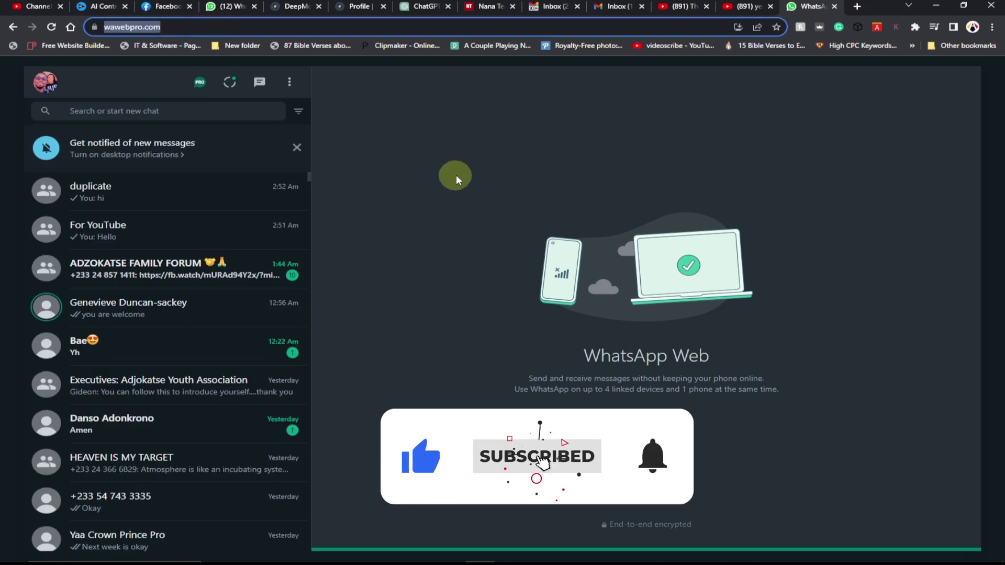
{"action": "left_click", "coordinate": [457, 175]}
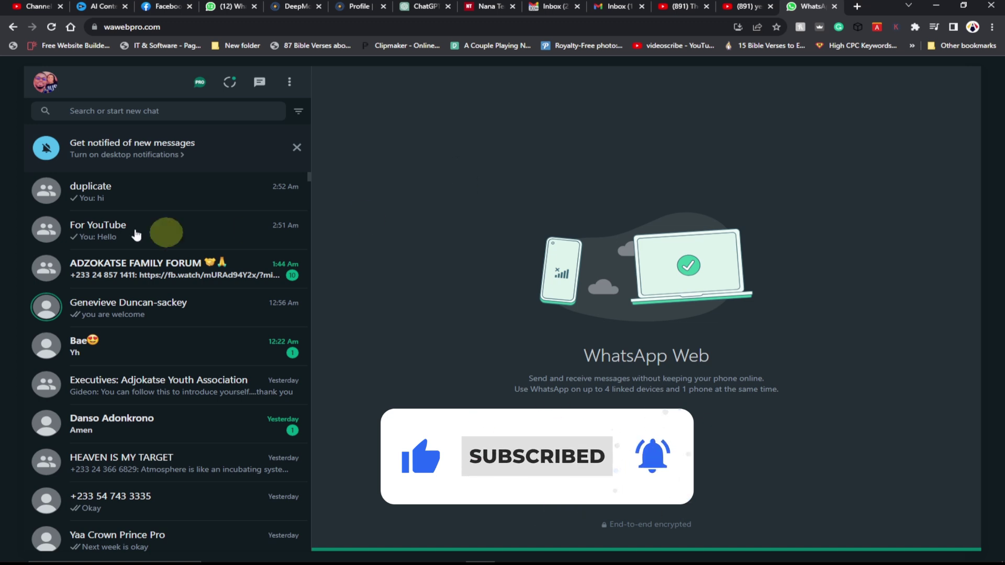
{"action": "scroll", "coordinate": [153, 212], "scroll_direction": "down", "scroll_amount": 3}
{"action": "scroll", "coordinate": [153, 212], "scroll_direction": "up", "scroll_amount": 1}
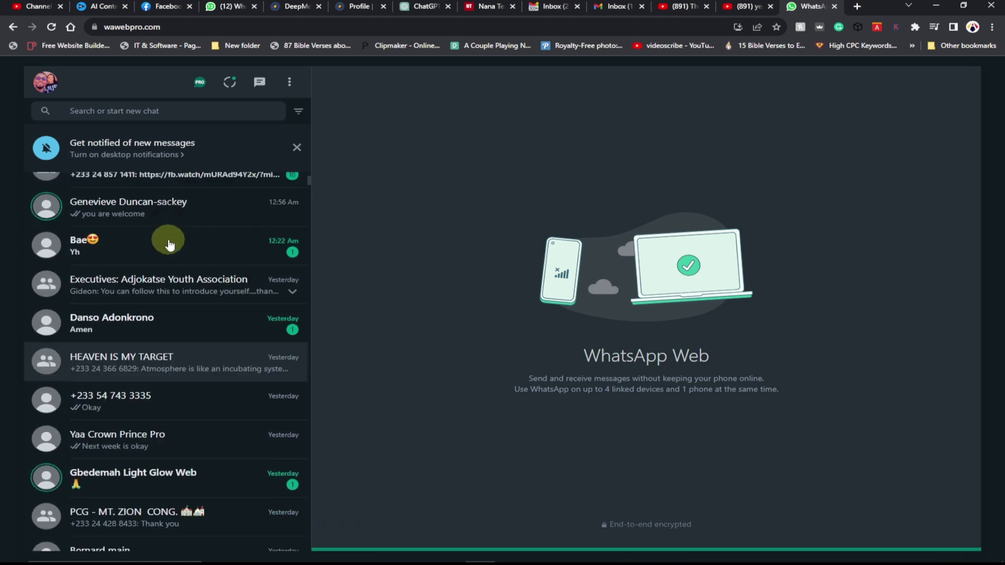
{"action": "scroll", "coordinate": [148, 224], "scroll_direction": "up", "scroll_amount": 2}
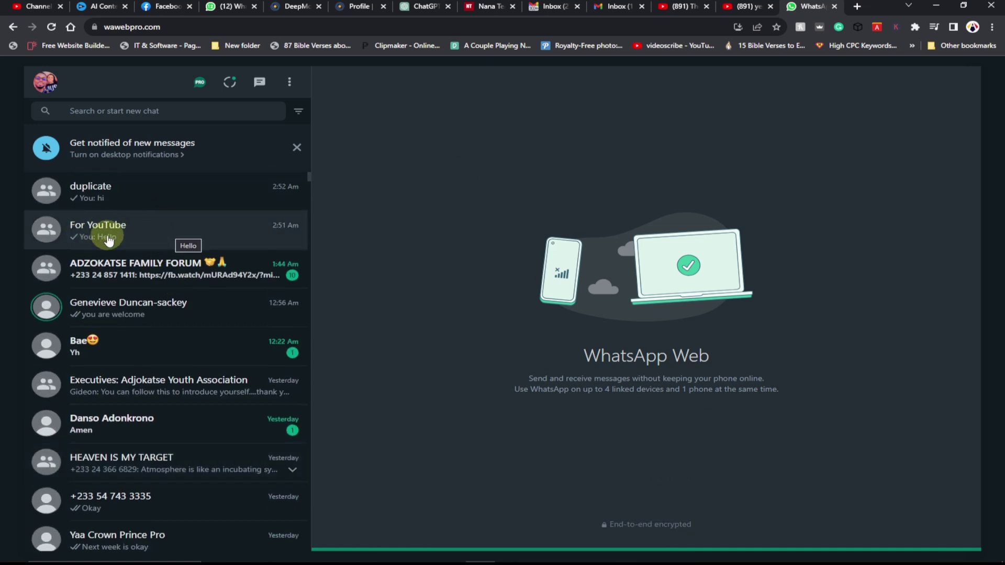
{"action": "mouse_move", "coordinate": [165, 192]}
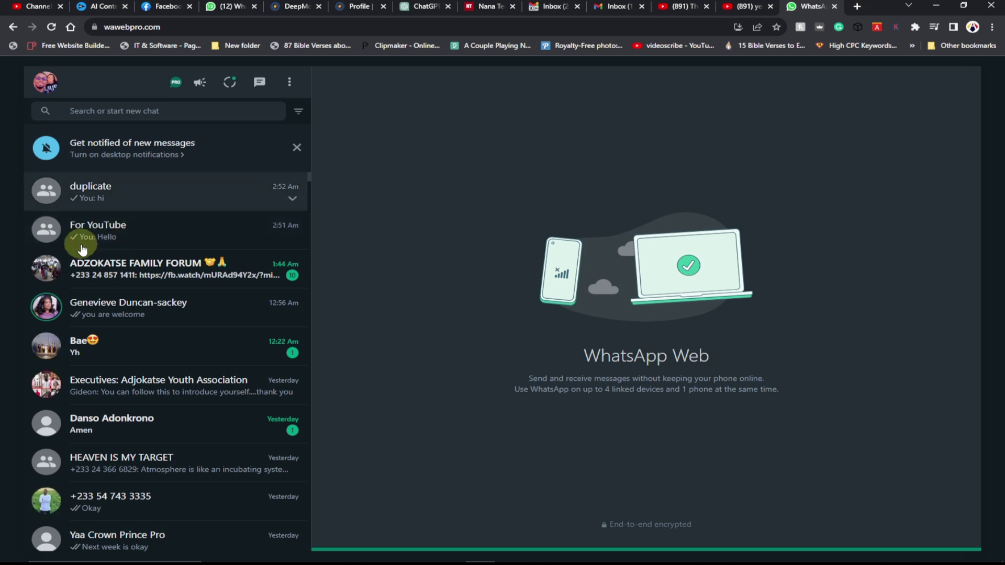
Step: Open the For YouTube group, check its details, and bring up its options menu
{"action": "left_click", "coordinate": [111, 232]}
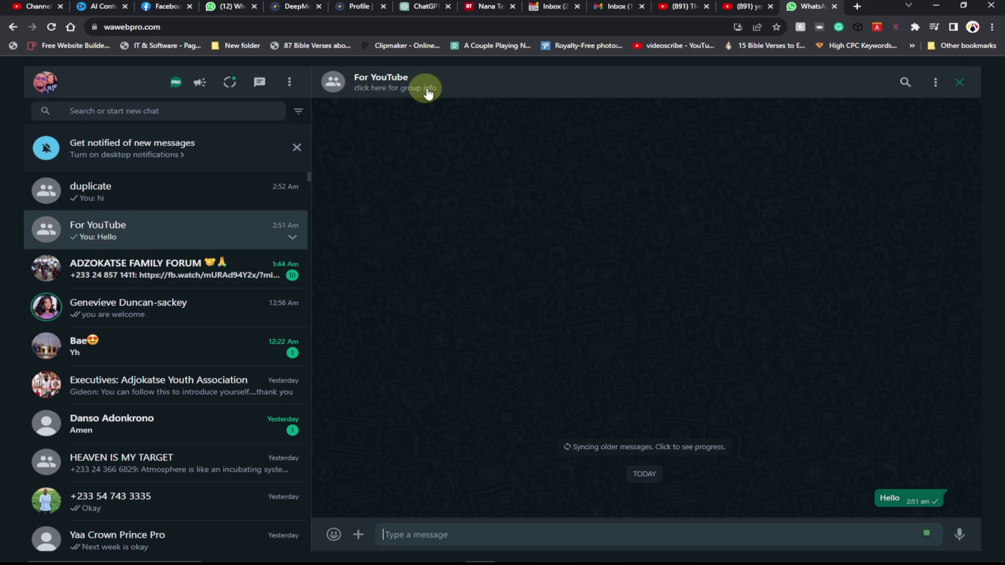
{"action": "left_click", "coordinate": [378, 81]}
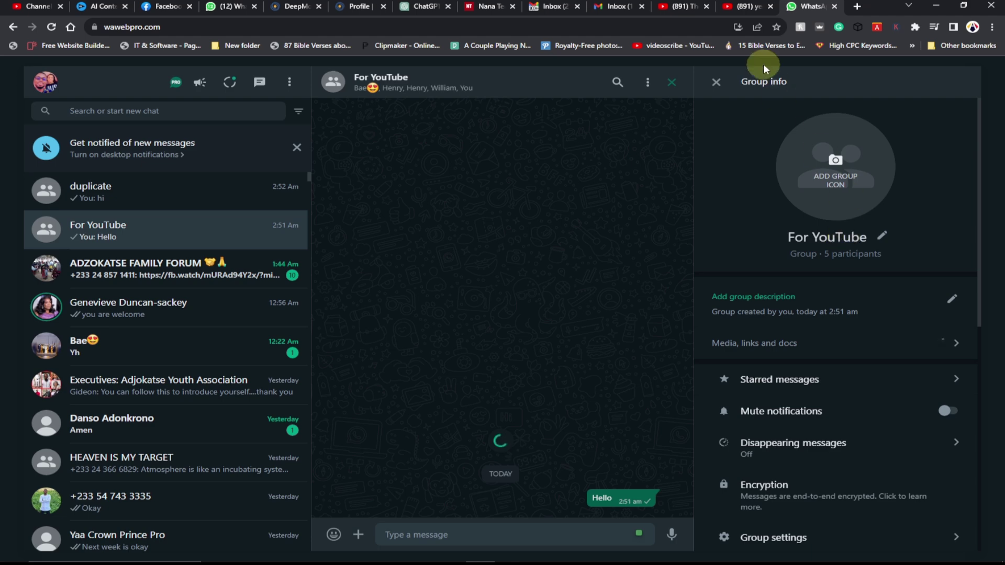
{"action": "left_click", "coordinate": [718, 84]}
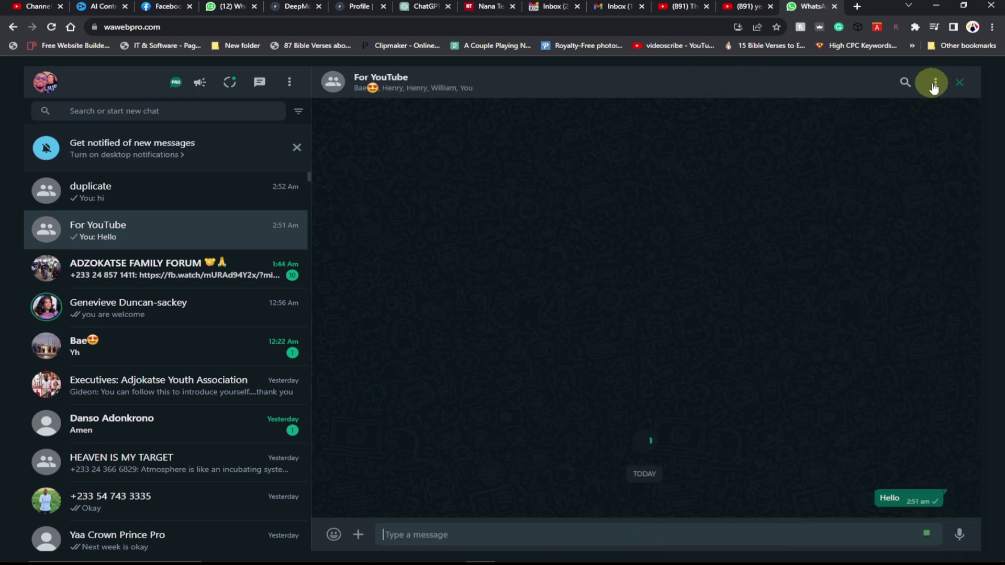
{"action": "left_click", "coordinate": [935, 84]}
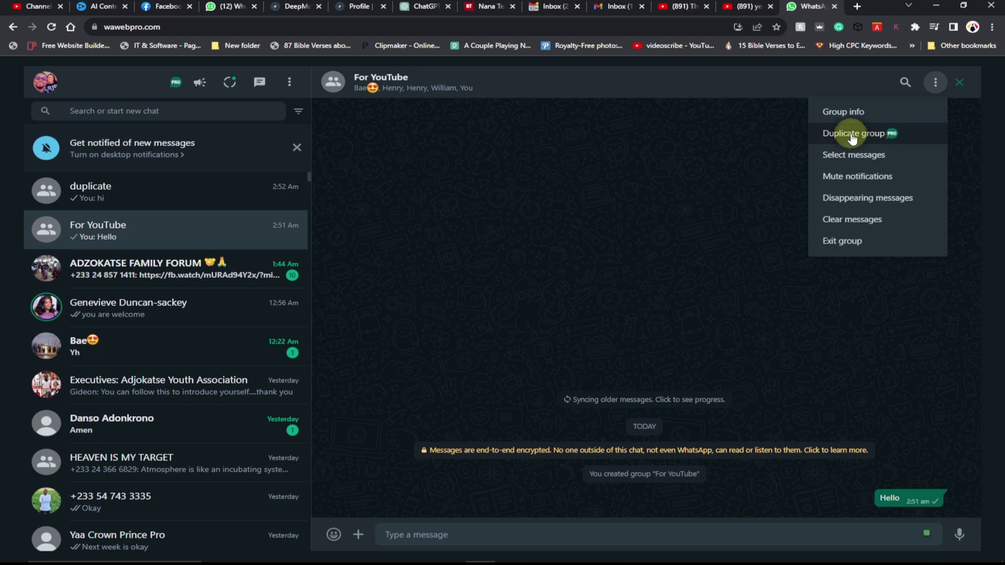
Step: Duplicate the For YouTube group, keeping its prefilled participants
{"action": "left_click", "coordinate": [851, 136]}
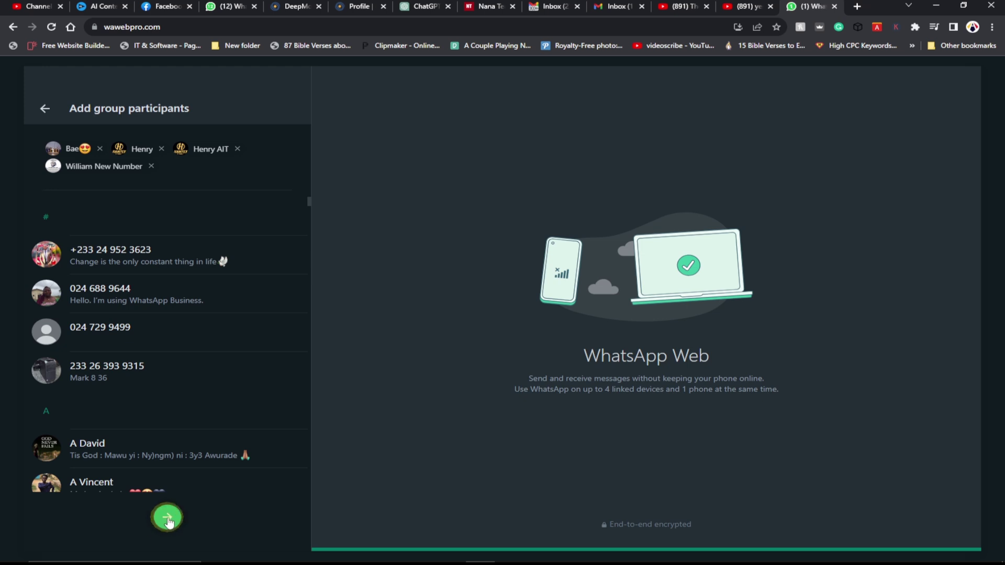
{"action": "left_click", "coordinate": [169, 520]}
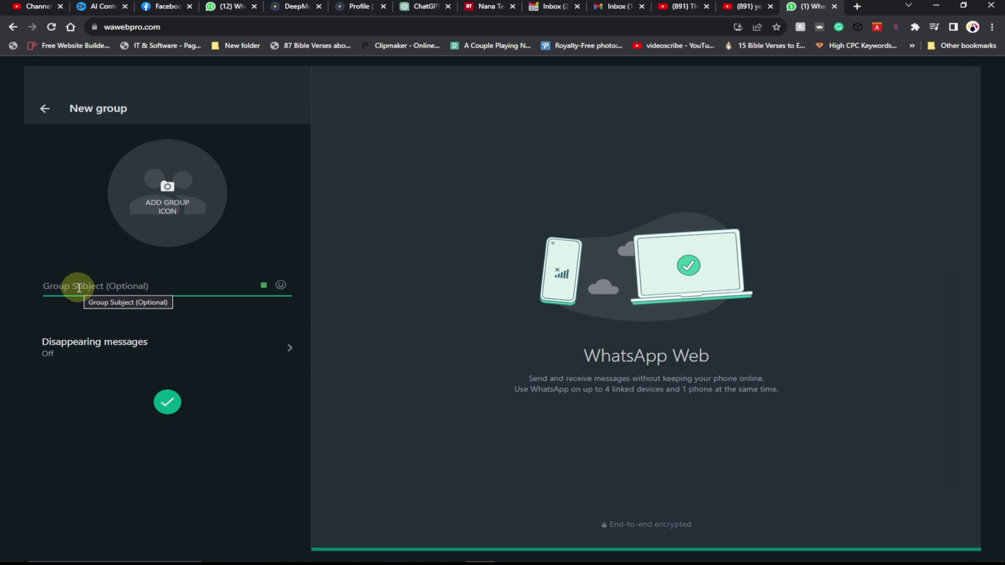
{"action": "type", "text": "new duplicate"}
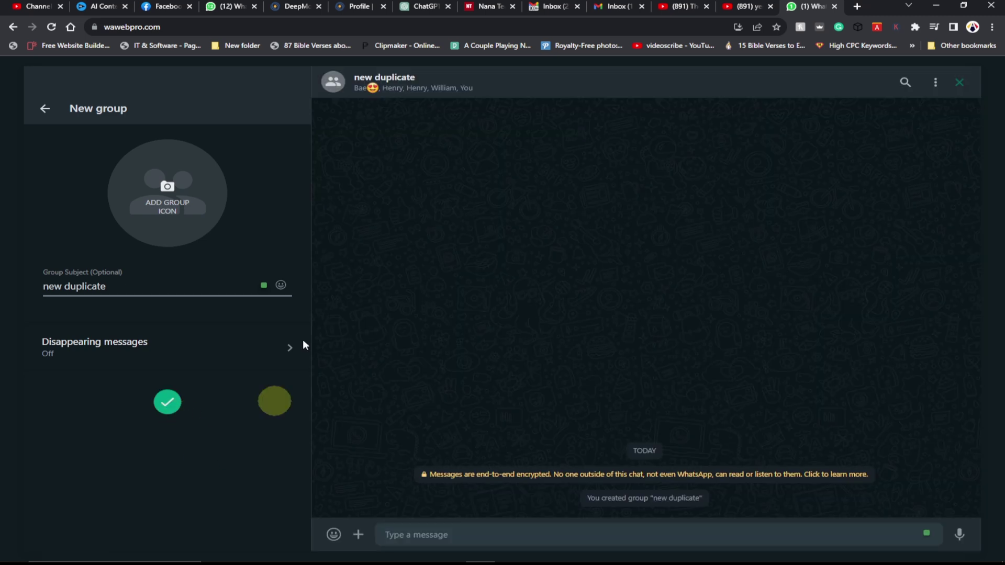
Step: Check the new duplicate group's details, then go back to the chat list
{"action": "left_click", "coordinate": [400, 81]}
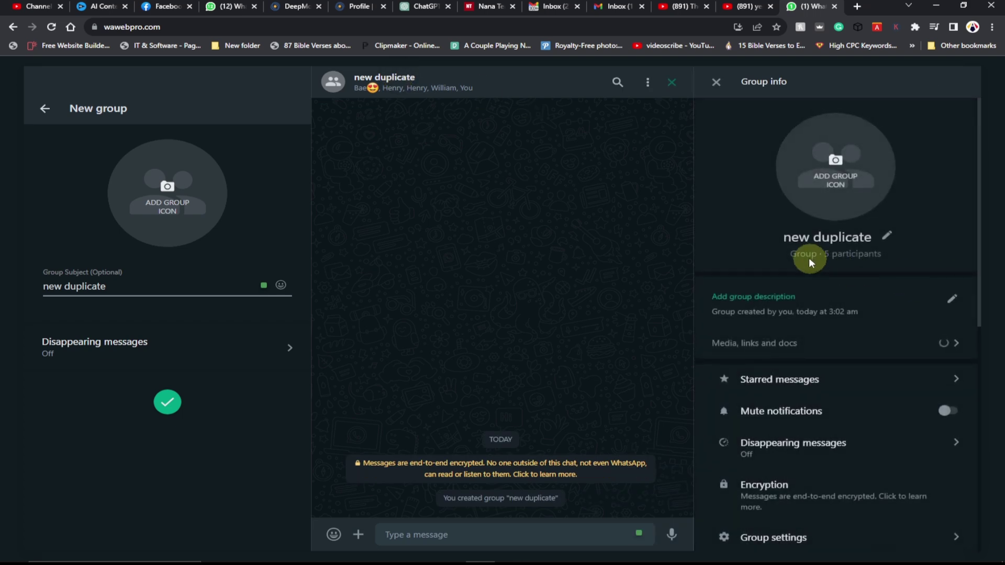
{"action": "left_click", "coordinate": [46, 110]}
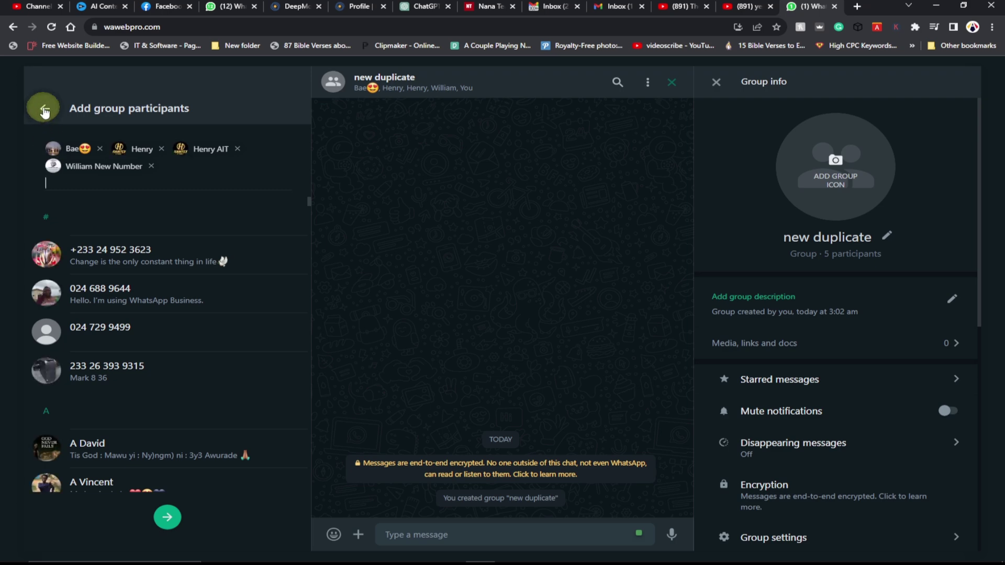
{"action": "left_click", "coordinate": [45, 111]}
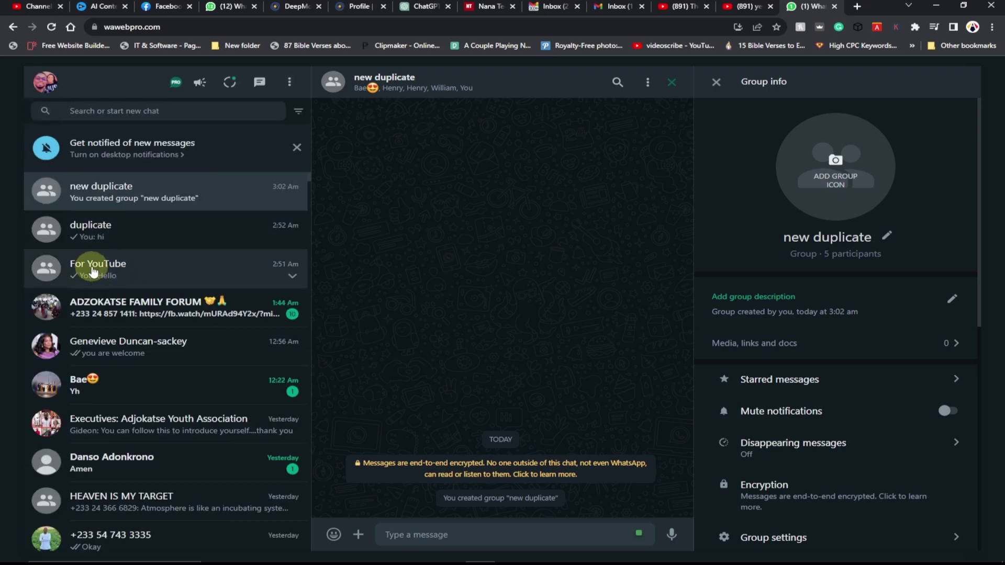